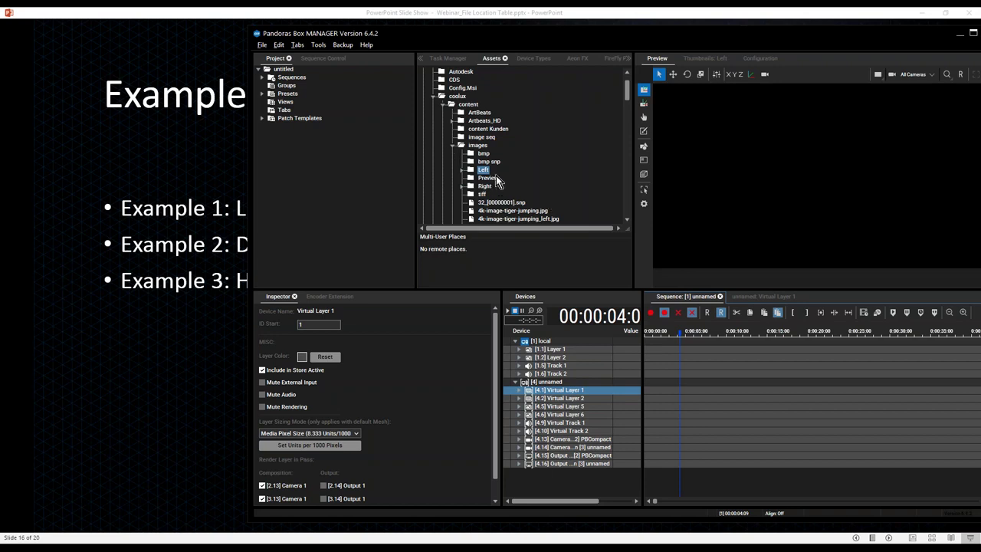
Add Forest_L.jpg from the Left images folder and Forest_R.jpg from the Right images folder to the project.
click(463, 171)
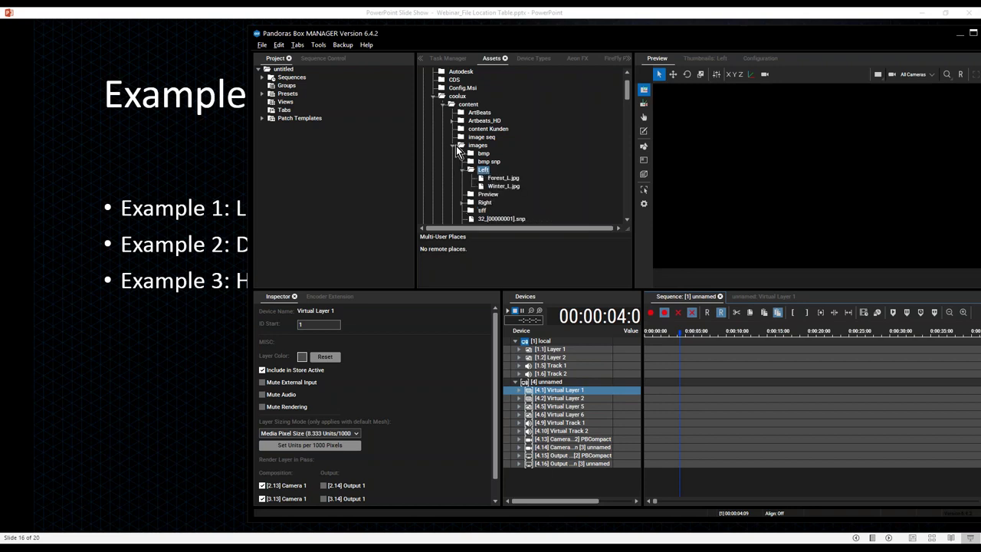
click(504, 178)
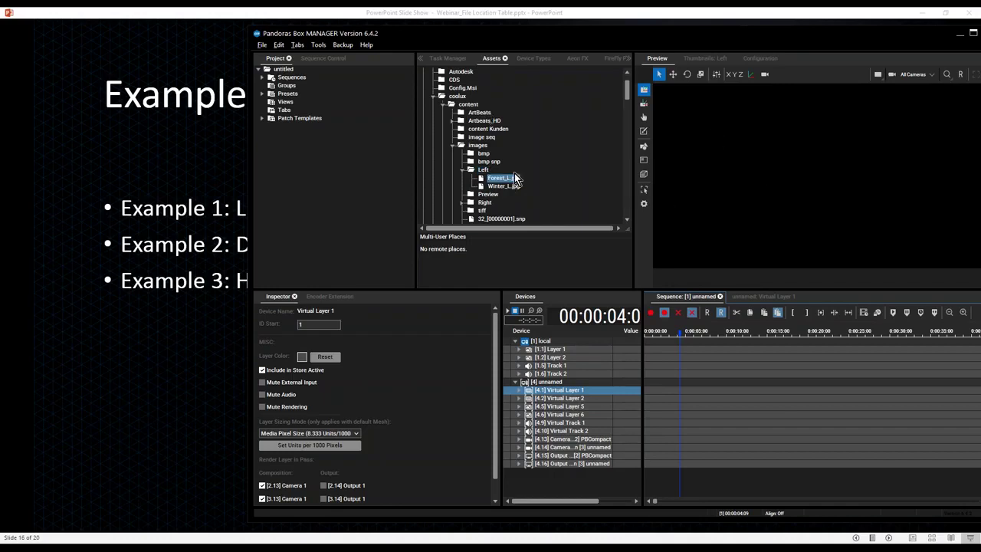
drag(513, 183, 318, 164)
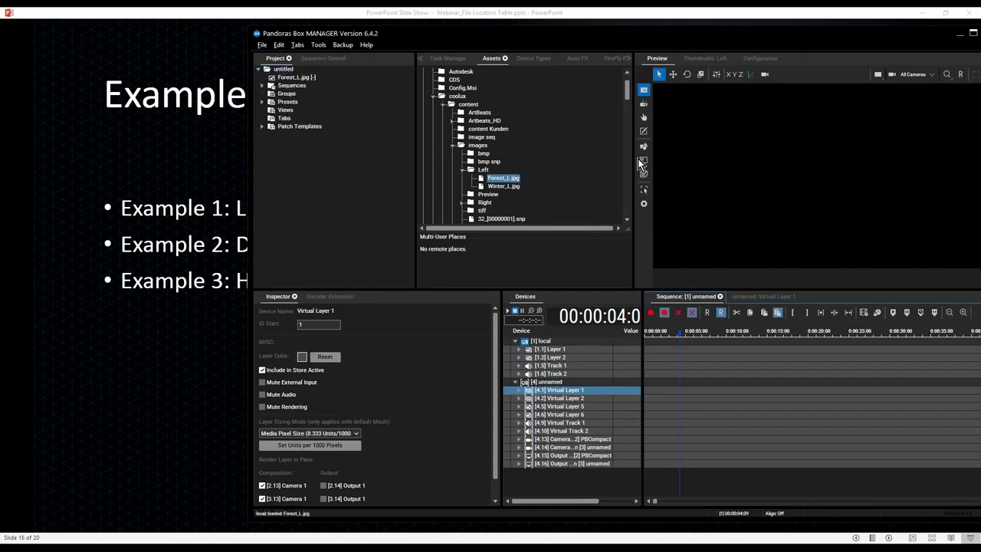
double_click(498, 205)
scroll(521, 215, down, 3)
click(506, 136)
drag(506, 137, 342, 186)
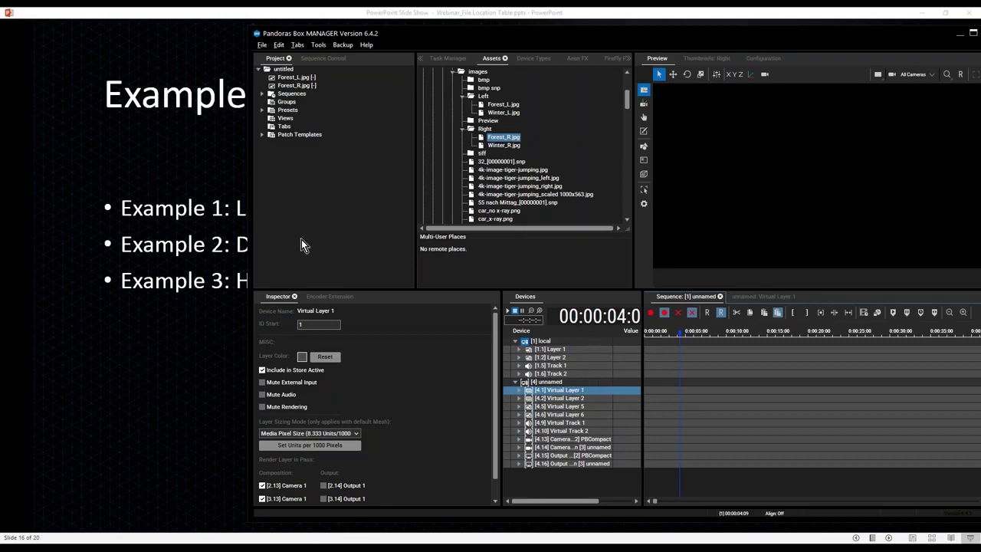
Bring up the Pandoras Box Remote window and place Forest_L.jpg on Virtual Layer 1 at 2 seconds in the sequence.
key(alt+Tab)
key(alt+Tab)
key(alt+Tab)
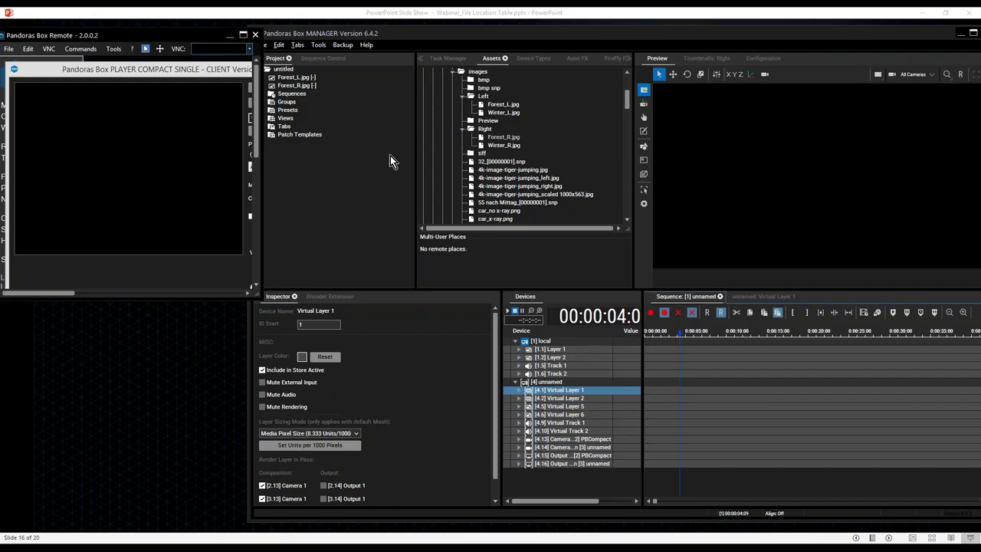
click(292, 79)
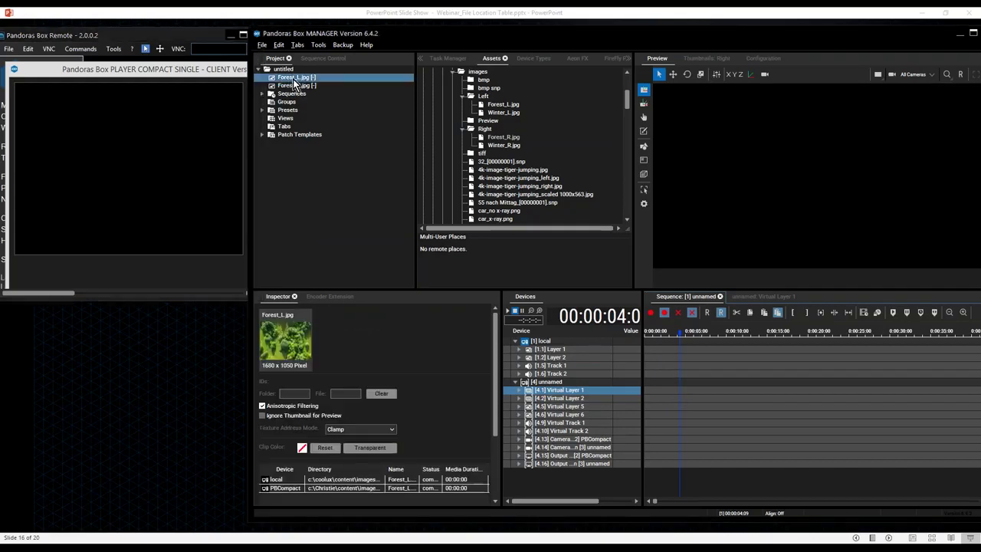
double_click(660, 392)
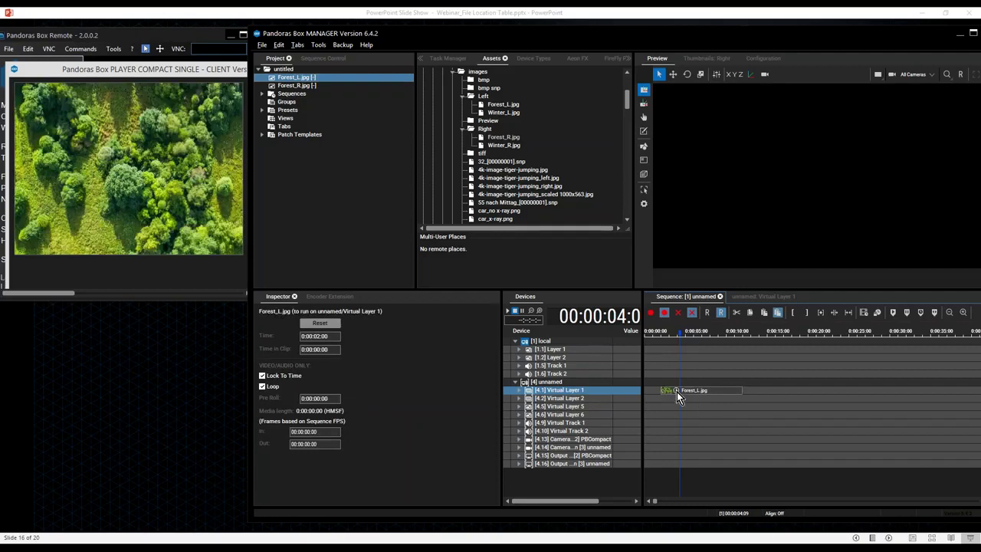
Remove the local device's entry from the file location table of Forest_L.jpg.
click(301, 77)
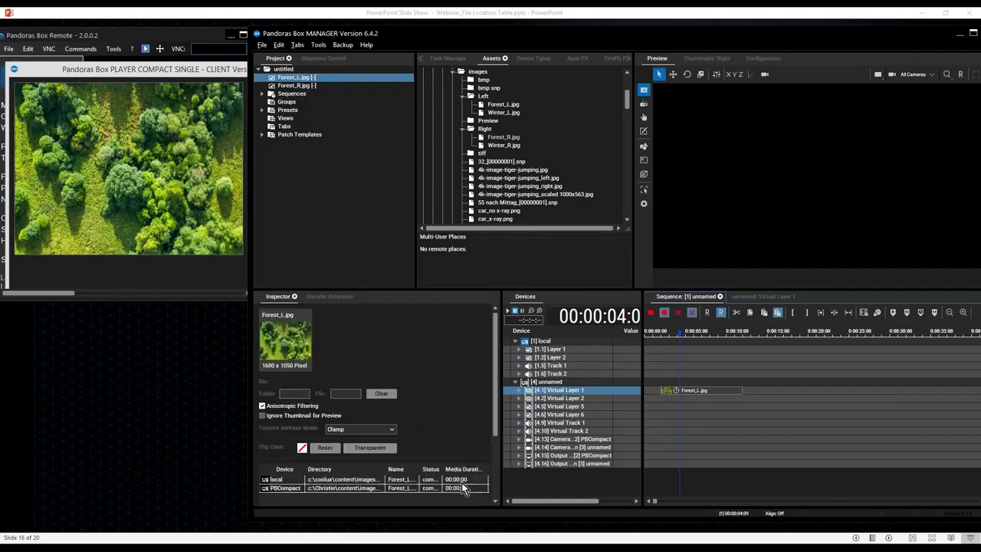
scroll(496, 401, down, 2)
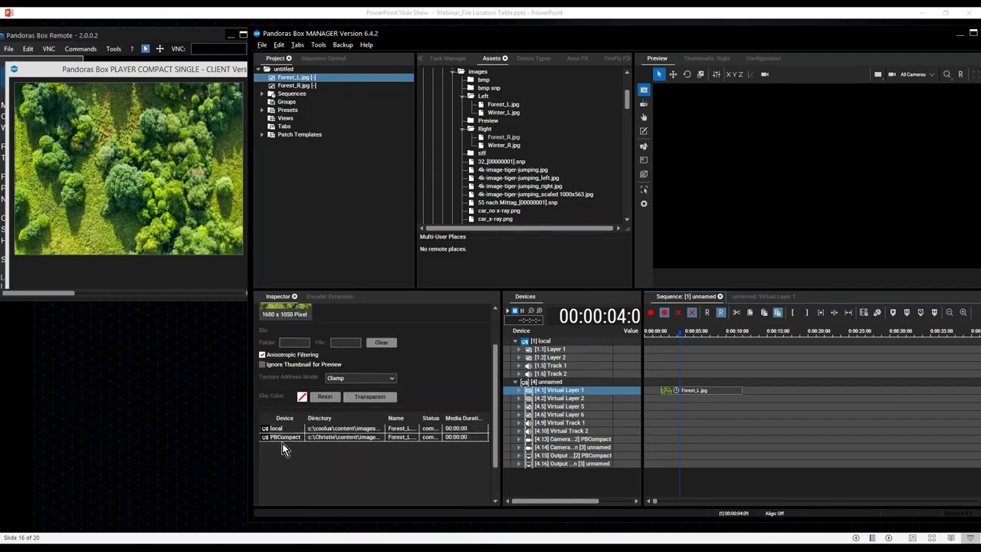
click(326, 433)
scroll(326, 434, down, 1)
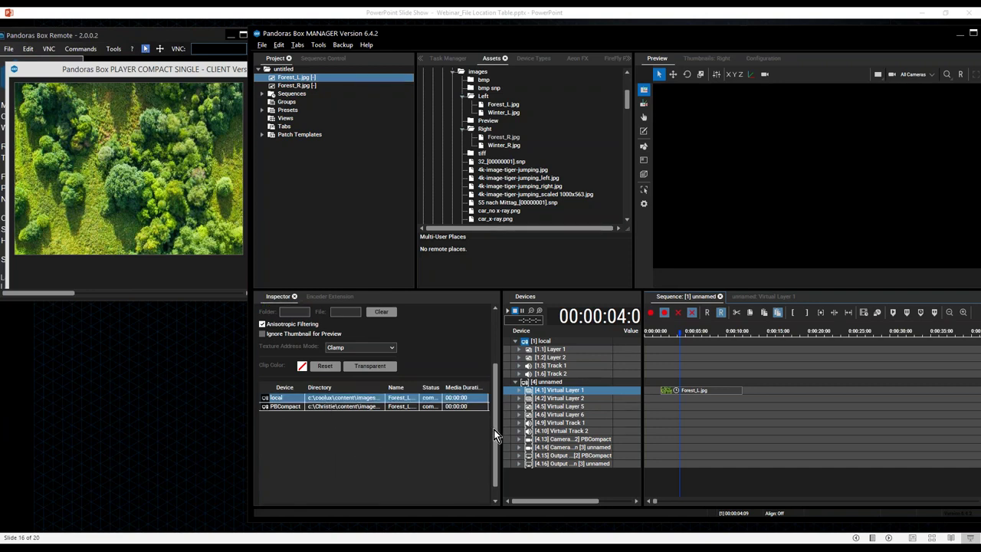
scroll(493, 430, down, 1)
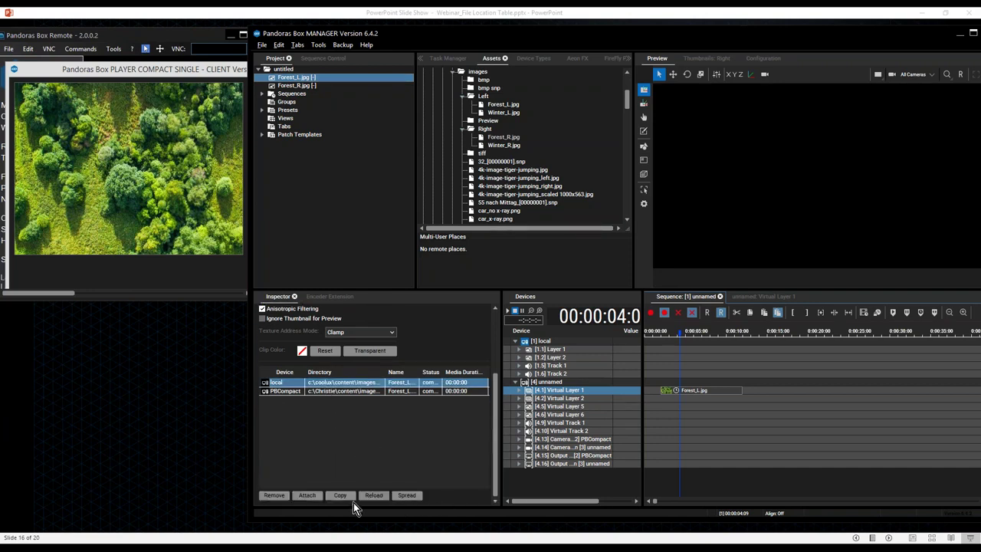
click(273, 495)
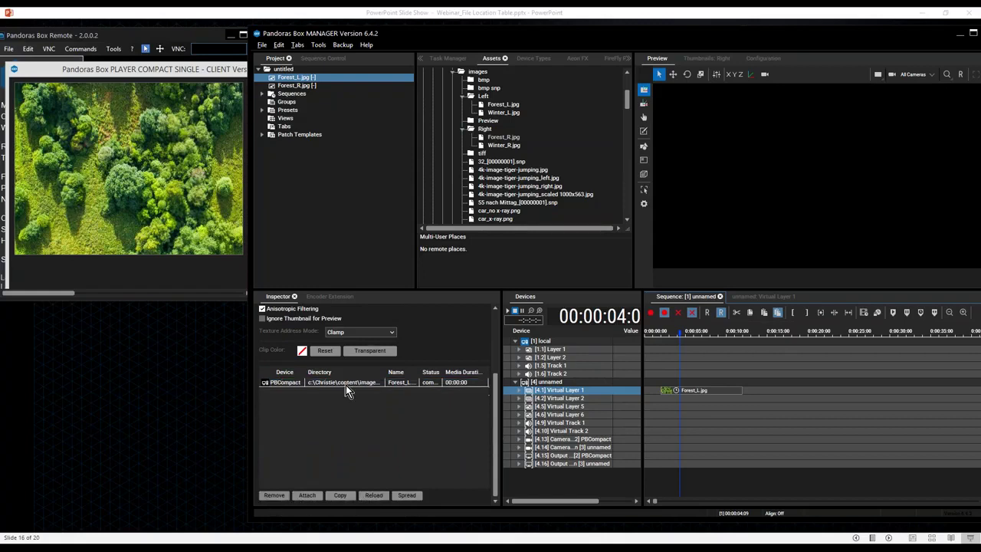
Attach the local file Forest_R.jpg from coolux/content/images/Right on drive C as a file location of Forest_L.jpg.
click(310, 497)
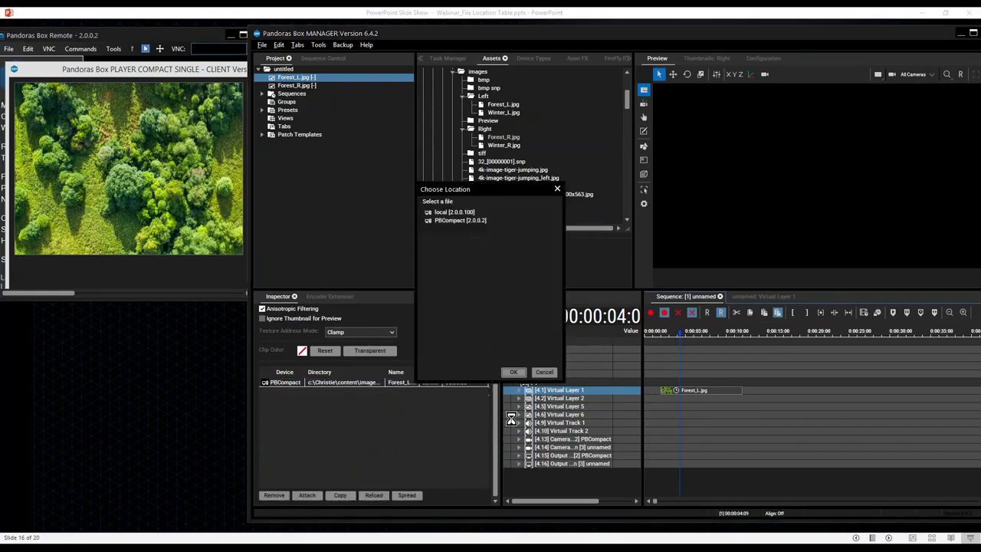
double_click(457, 211)
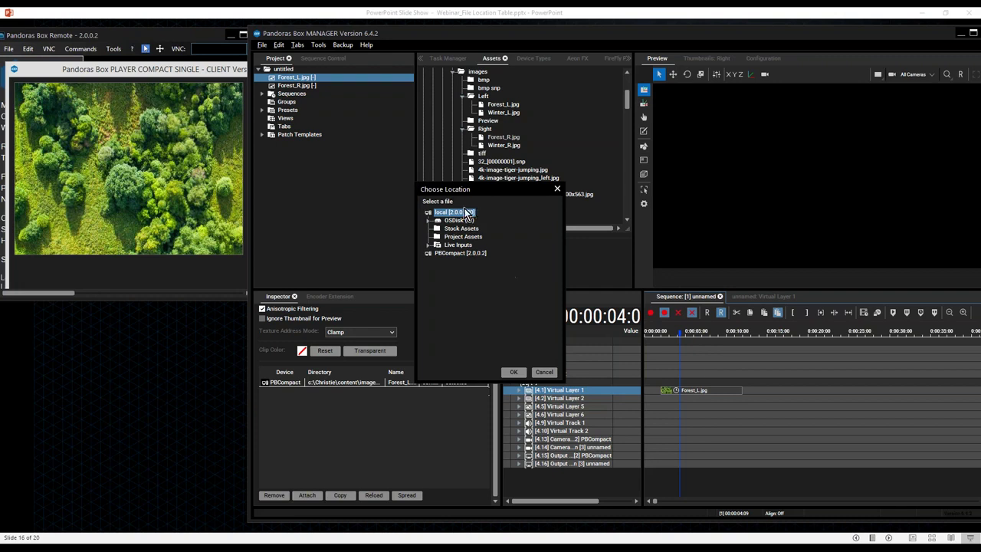
click(462, 221)
double_click(464, 222)
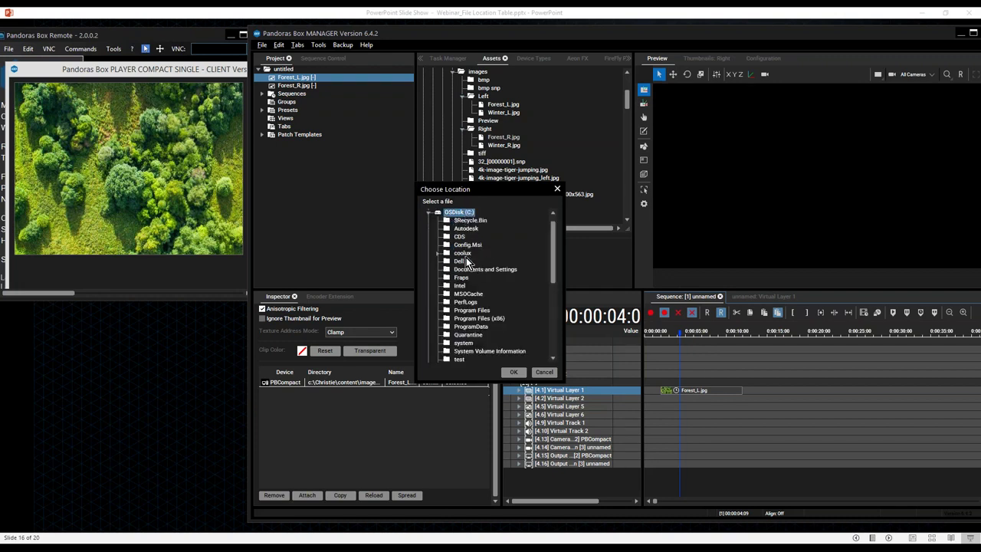
double_click(464, 253)
click(479, 262)
double_click(481, 262)
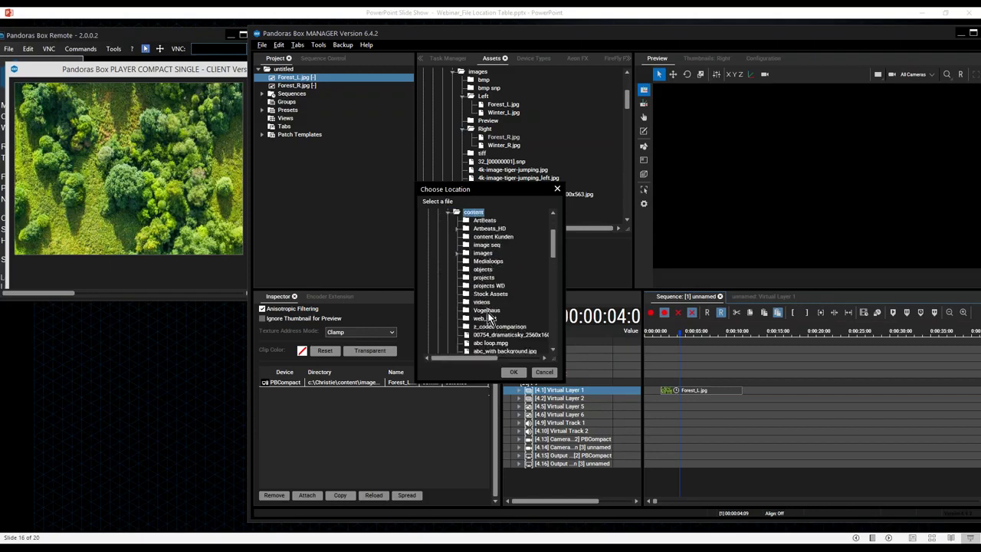
double_click(492, 254)
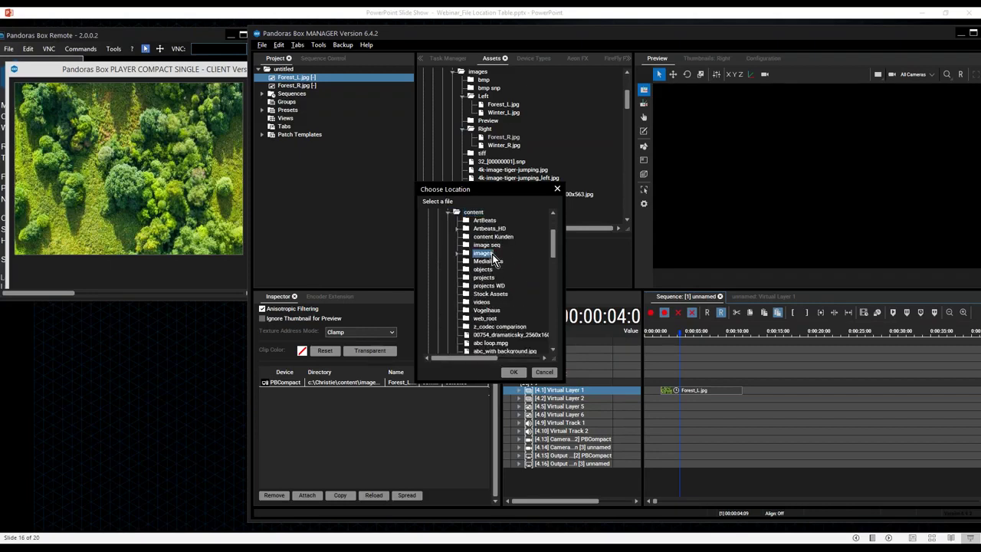
double_click(491, 255)
click(508, 261)
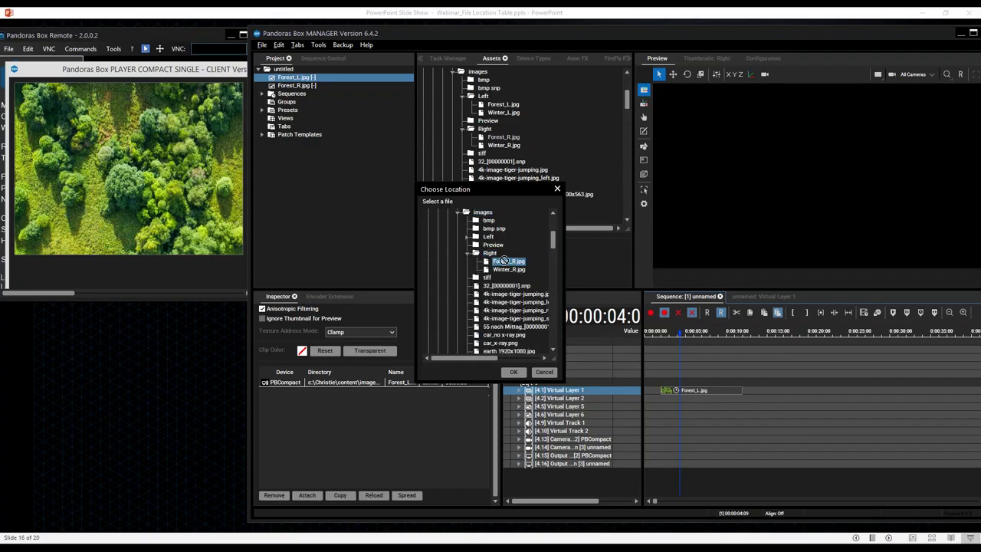
click(517, 372)
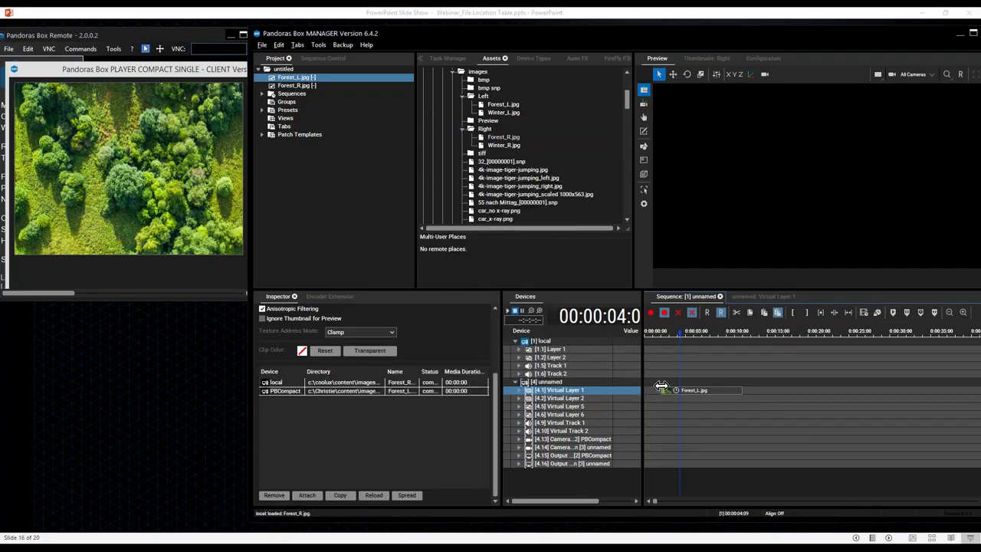
Move the playhead to 00:00:03:22 and toggle the preview on for the "unnamed" virtual site.
click(675, 333)
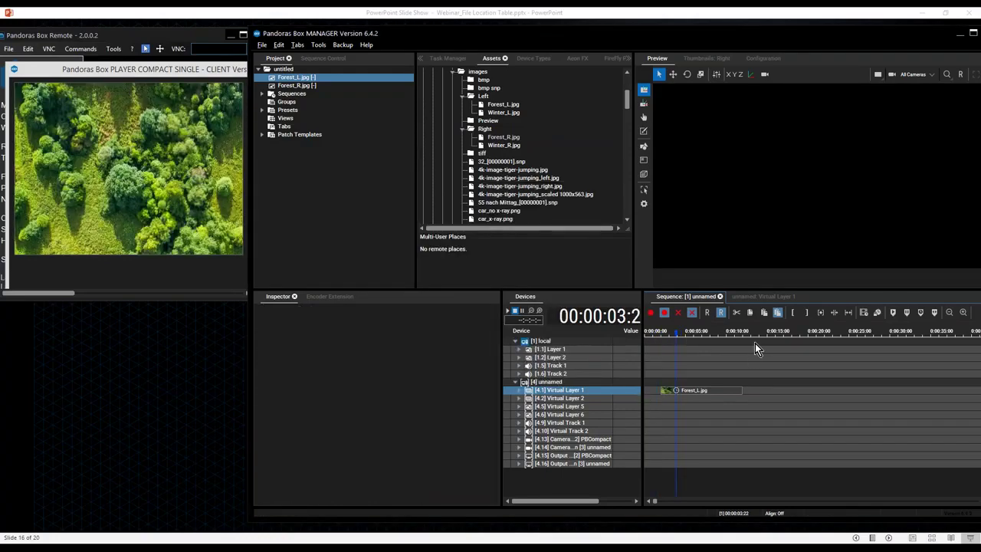
right_click(541, 380)
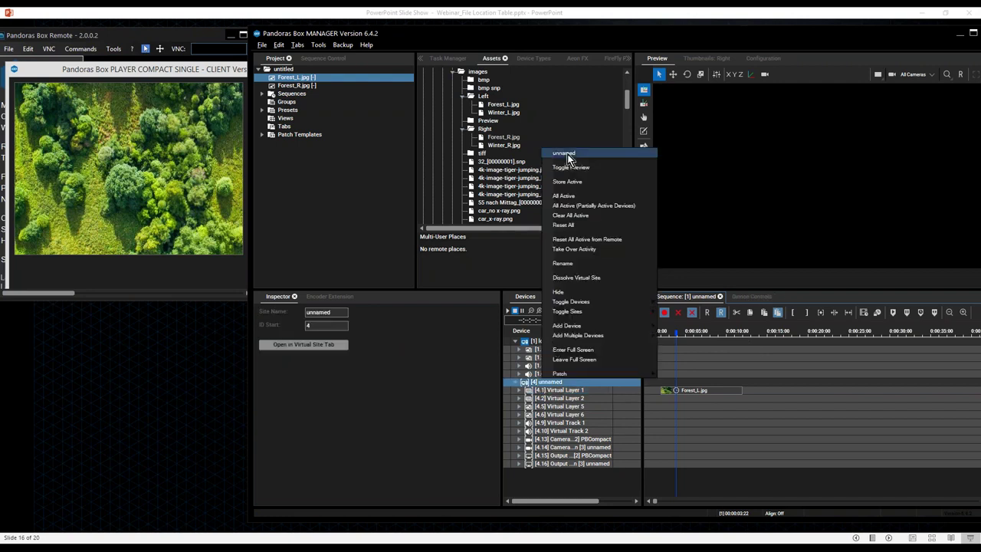
click(617, 179)
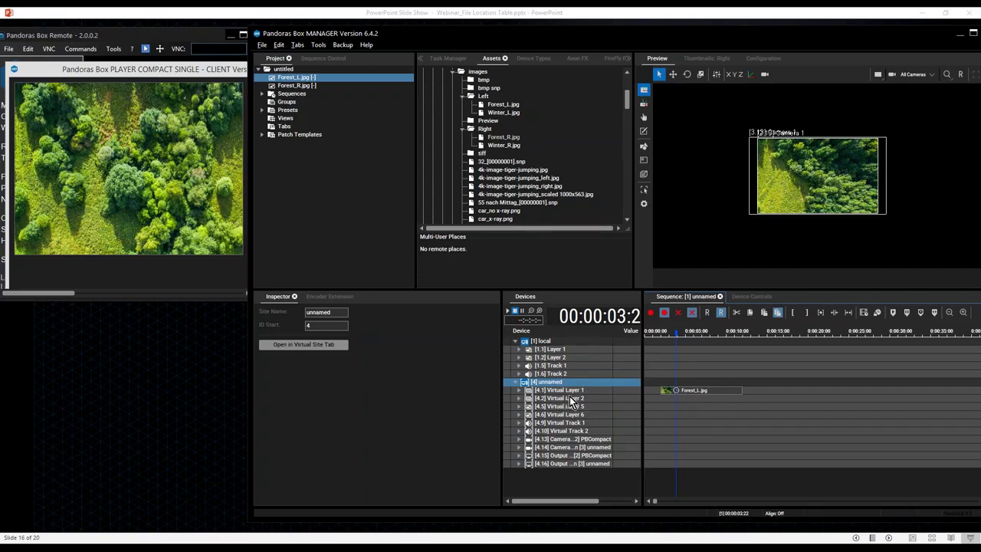
Examine the local and PBCompact file locations of Forest_L.jpg.
click(295, 78)
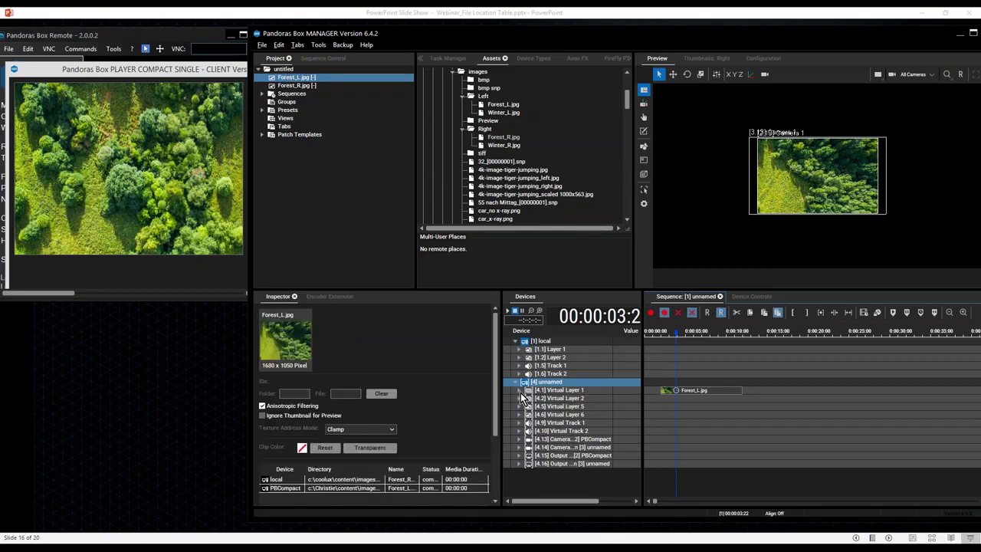
drag(496, 367, 495, 452)
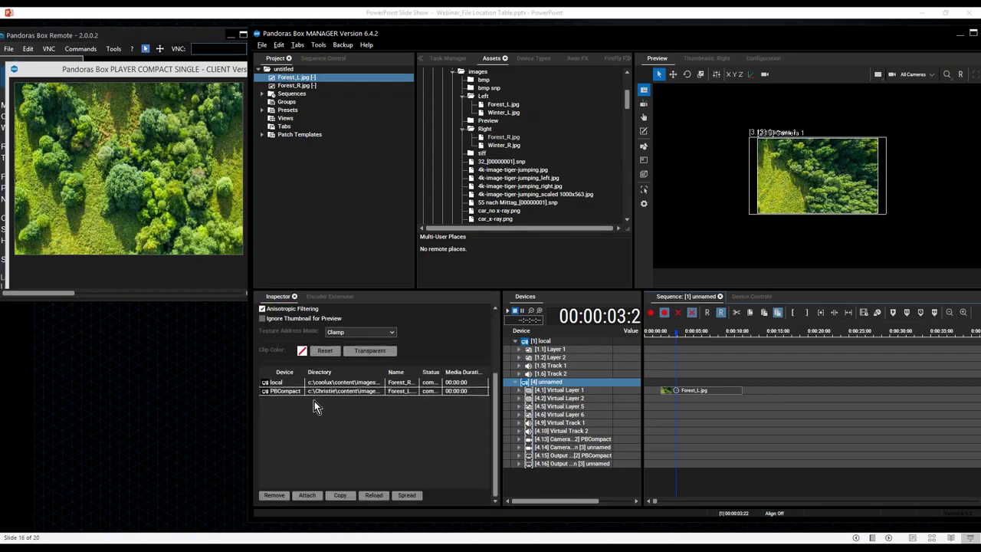
click(311, 391)
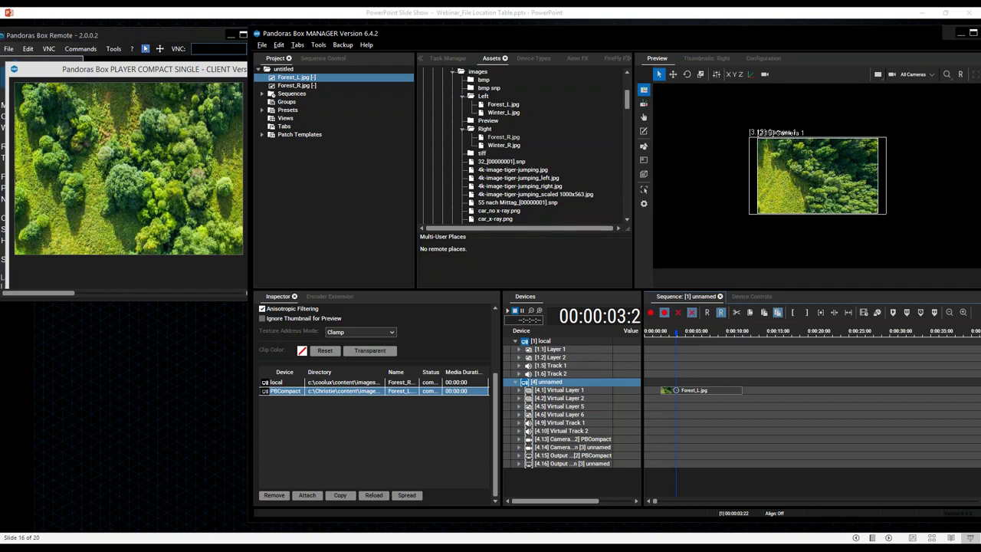
Launch Widget Designer Unlimited 6.1.1 and place its window unmaximized over the Manager's preview and sequence areas.
key(super)
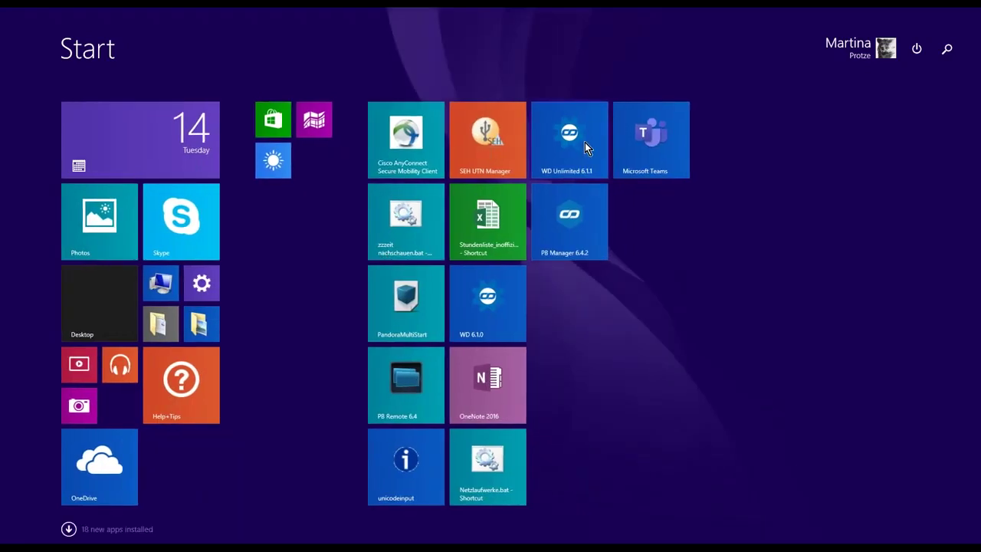
key(super)
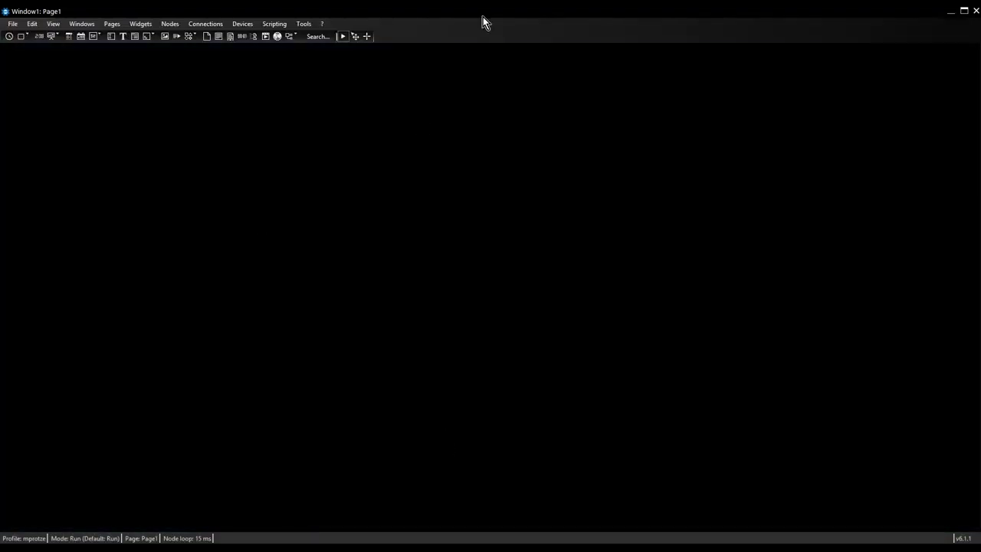
drag(483, 11, 736, 204)
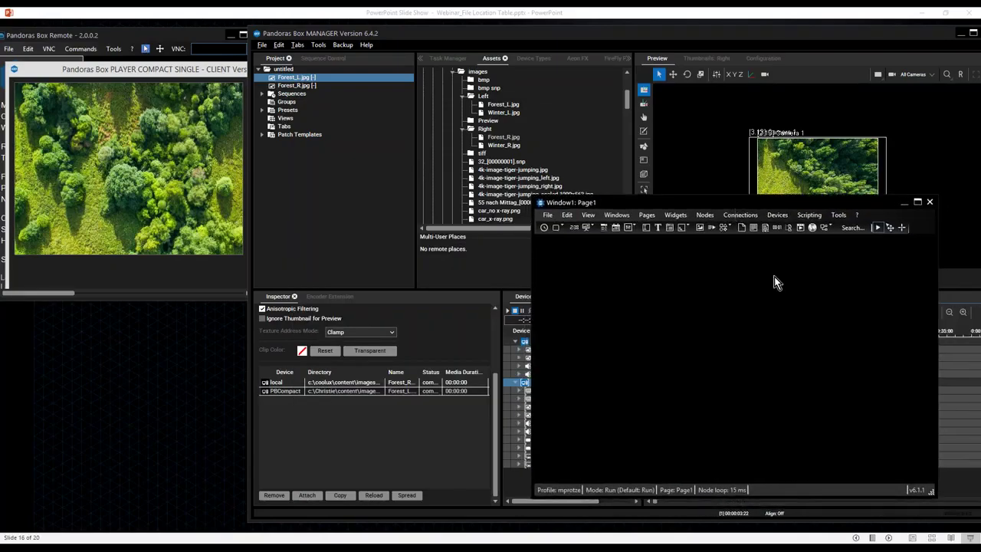
Add a CustomScript widget to Page1, open its properties at the On Press Script, and close them without entering a script.
click(559, 229)
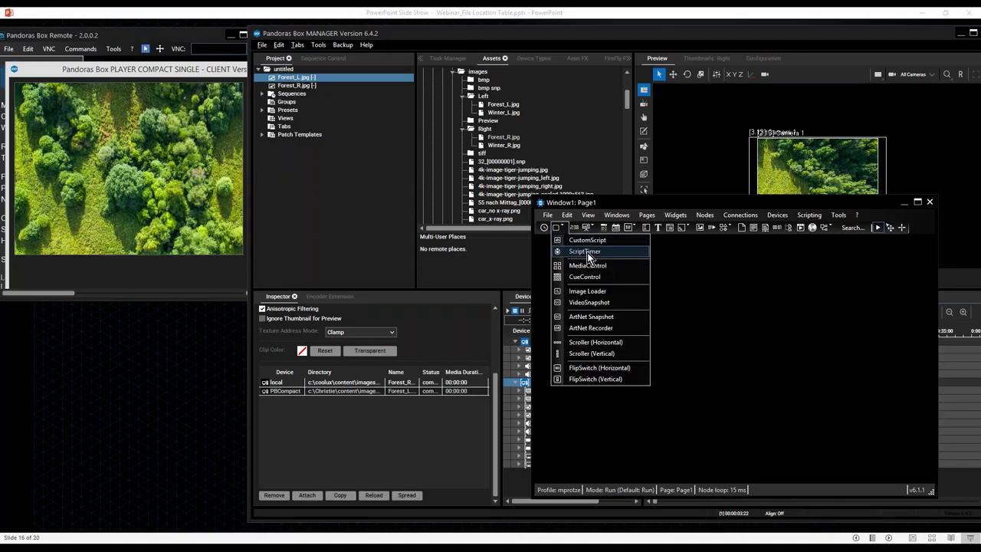
click(583, 241)
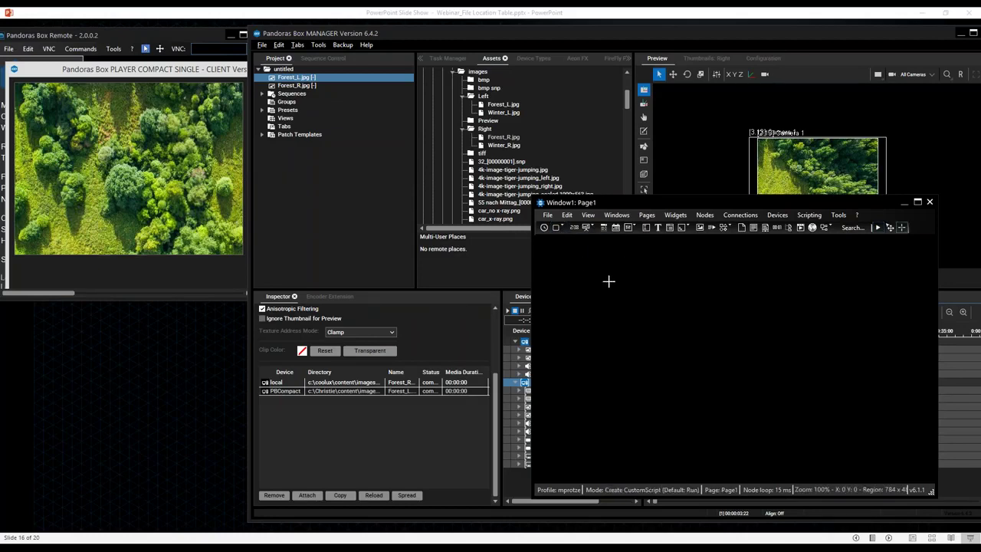
click(628, 307)
double_click(642, 324)
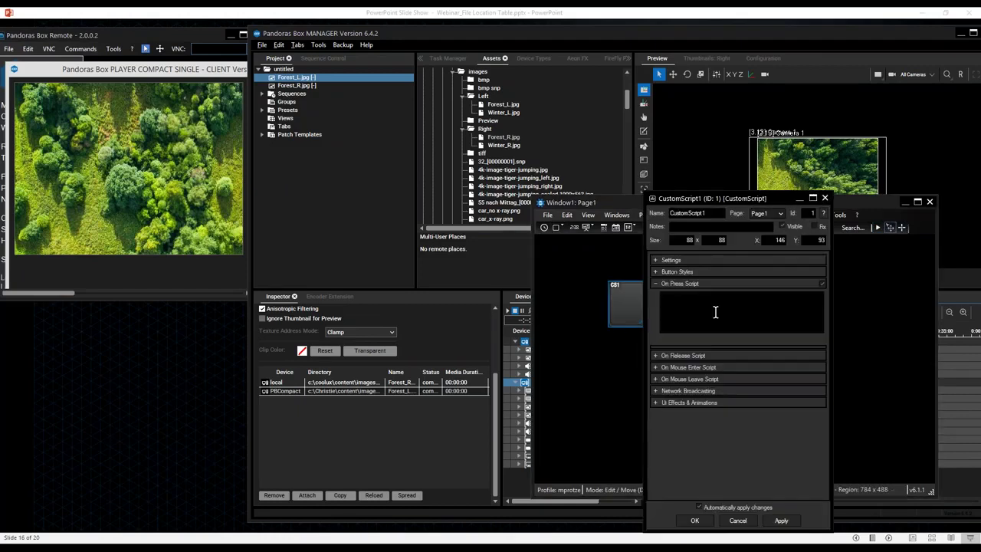
click(696, 319)
drag(730, 196, 656, 358)
click(751, 359)
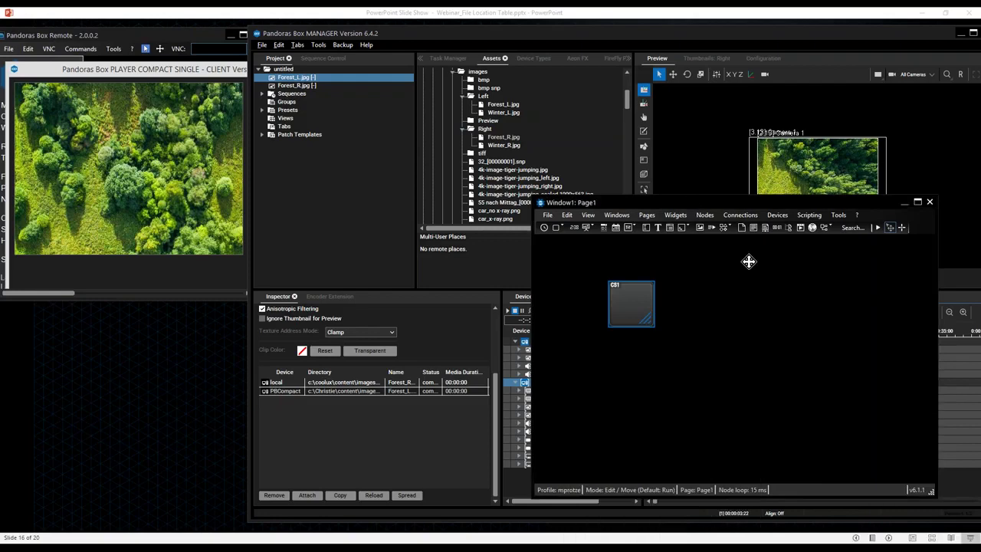
Configure the Pandoras Box master connection to use the local IP 2.0.0.100 and apply it.
click(808, 215)
mouse_move(740, 215)
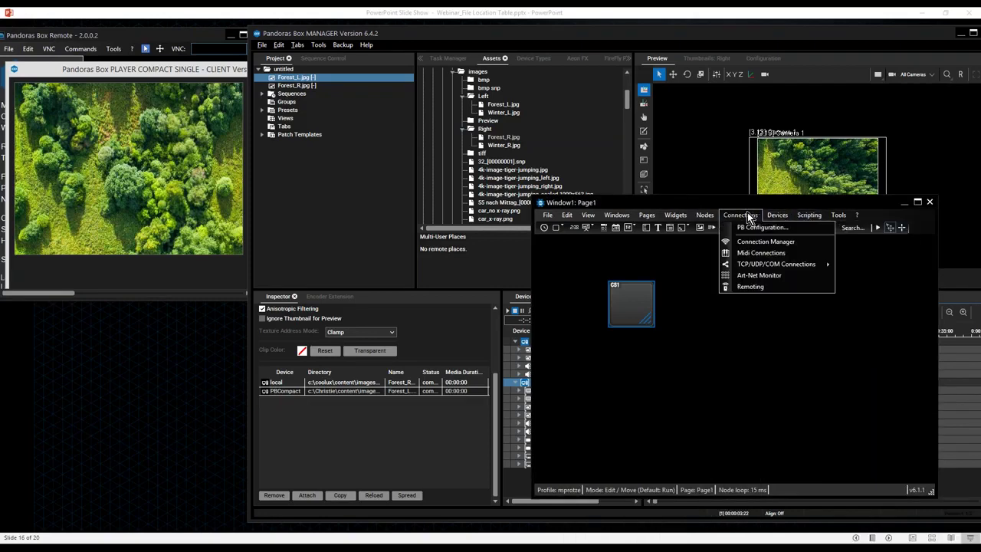
click(757, 225)
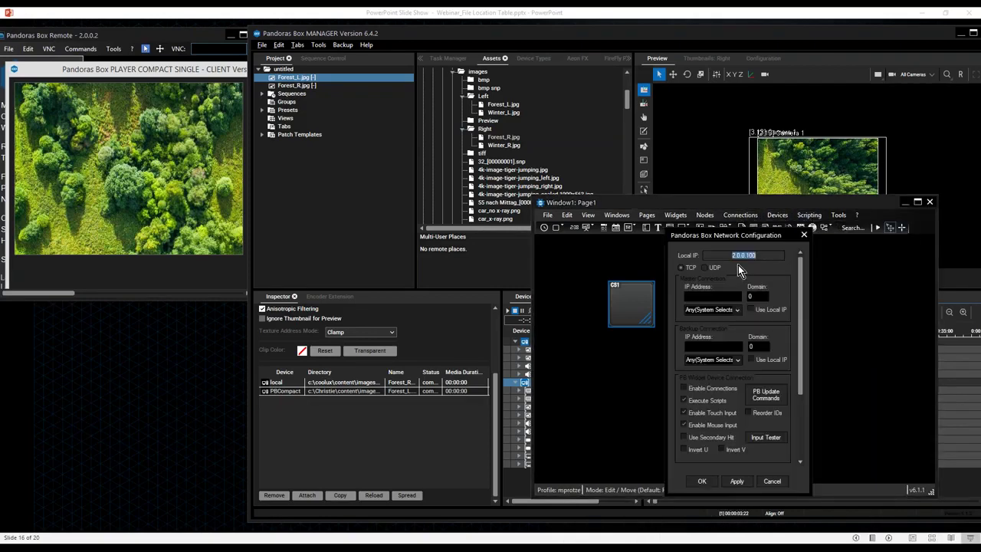
click(750, 310)
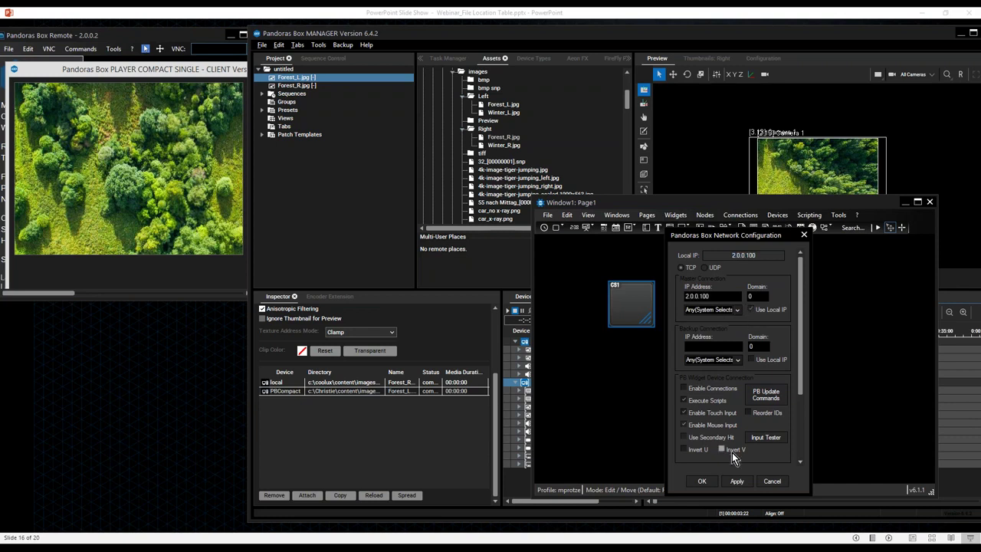
click(701, 485)
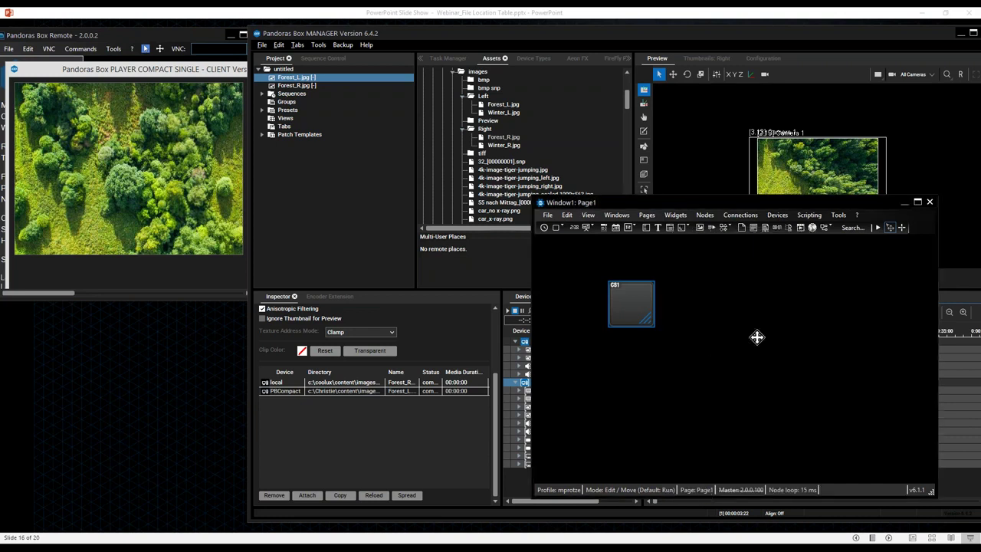
Add a vertical fader to Page1 beside the CustomScript widget and shift the Widget Designer window slightly.
click(628, 229)
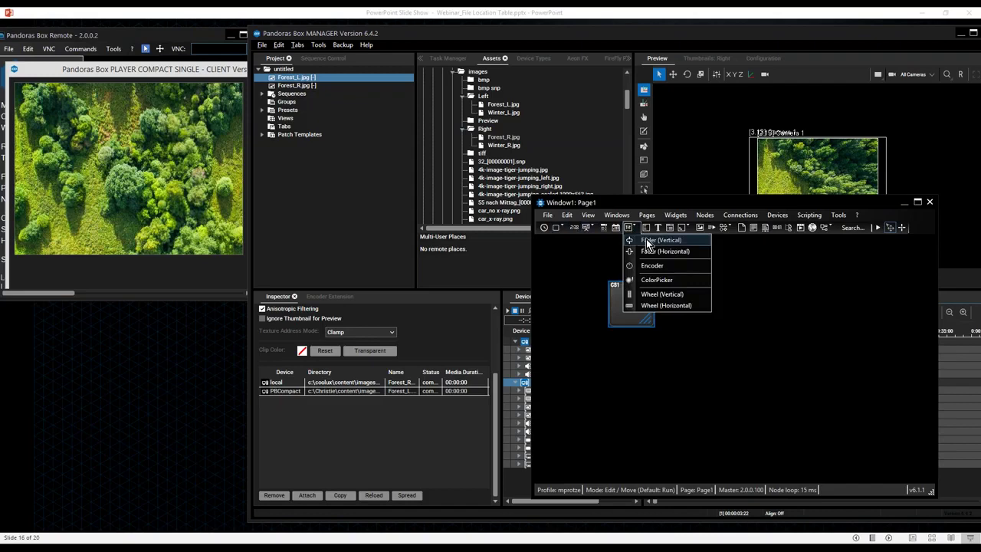
click(646, 239)
click(753, 317)
drag(695, 202, 662, 192)
Assign Fader1 to device 4.1 with the opacity parameter and accept its properties.
right_click(741, 297)
double_click(698, 307)
click(644, 269)
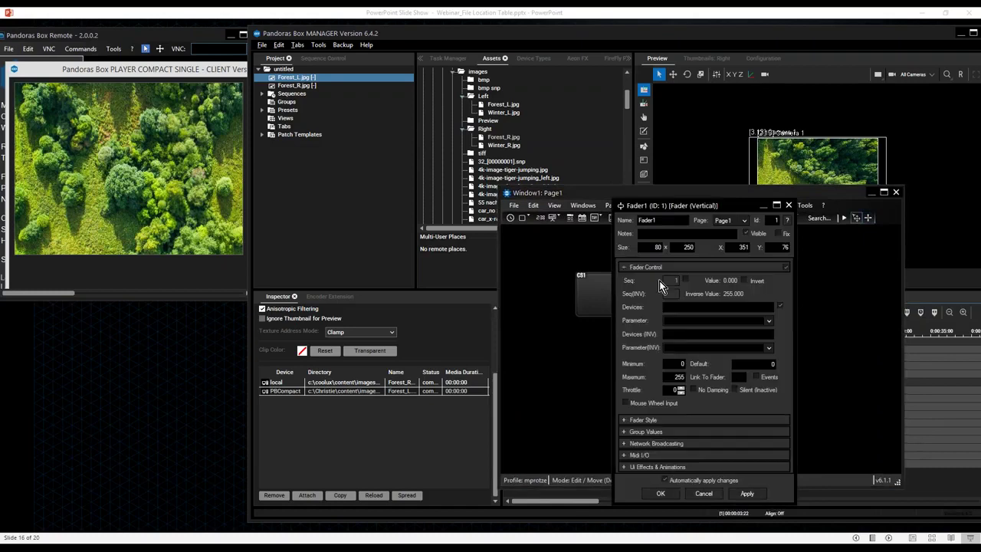
click(682, 307)
text(4.1)
key(Down)
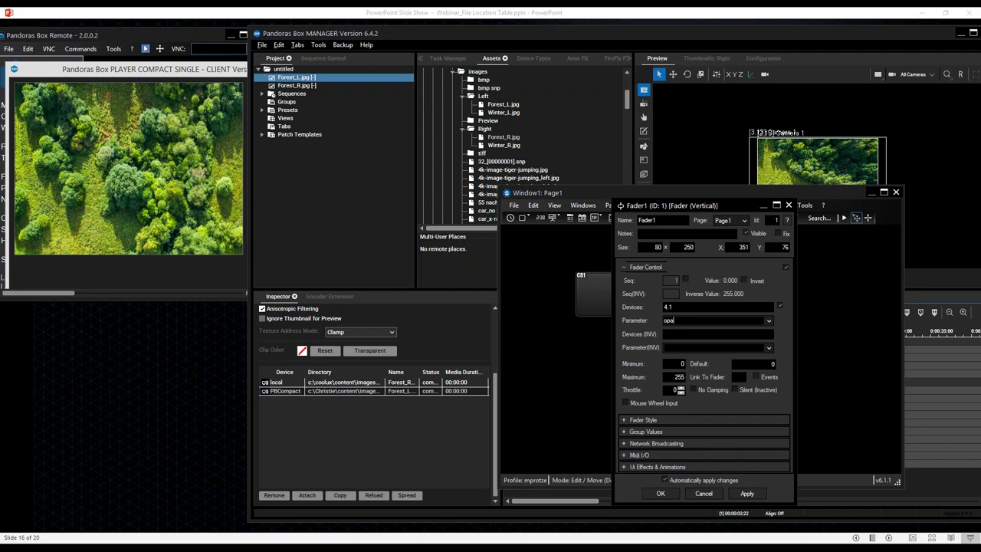
click(662, 493)
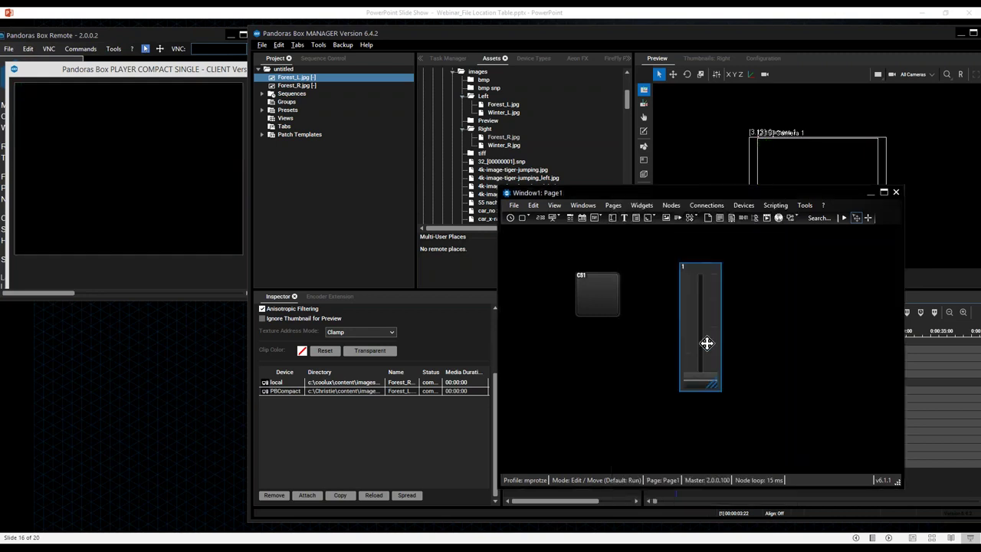
Raise the fader to its maximum in run mode, and move it near the page's right edge in edit mode.
click(698, 279)
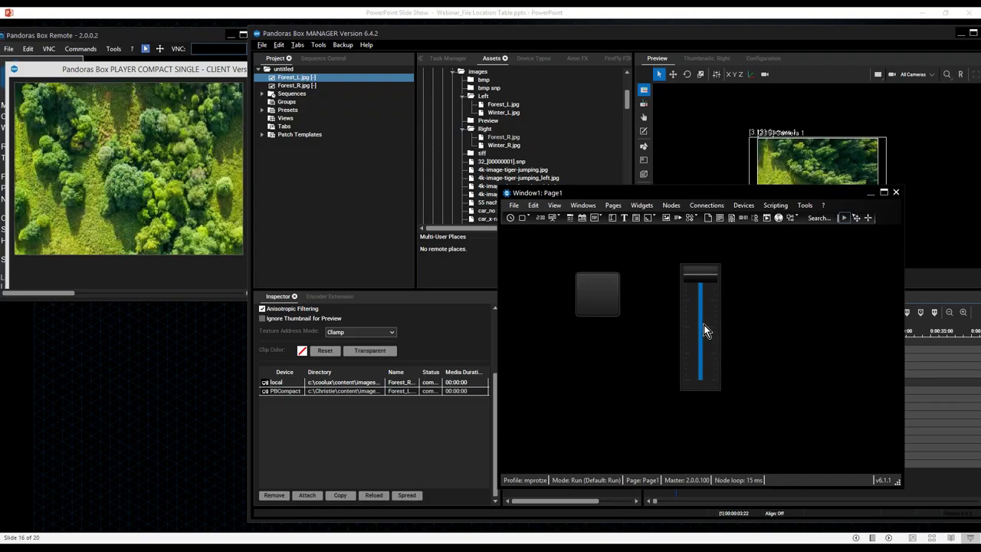
key(alt)
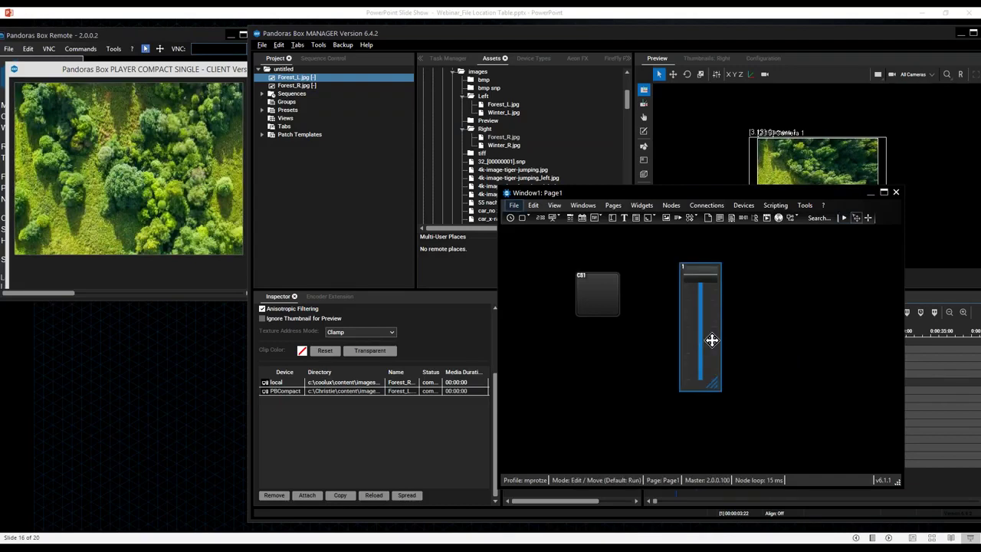
drag(710, 340, 868, 361)
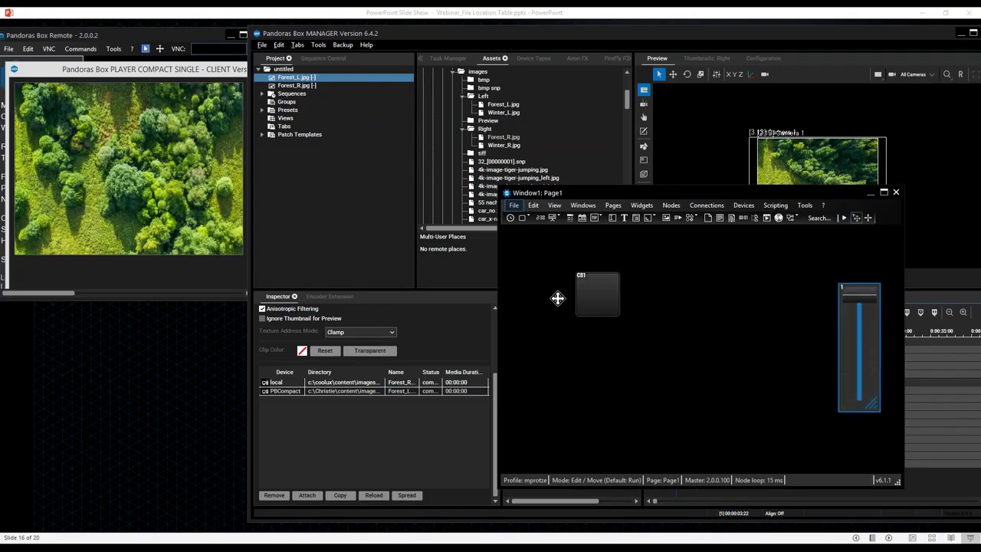
Open the CustomScript1 properties, place them clear of the widget, and begin a detach command in the On Press Script.
double_click(613, 289)
drag(688, 191, 772, 219)
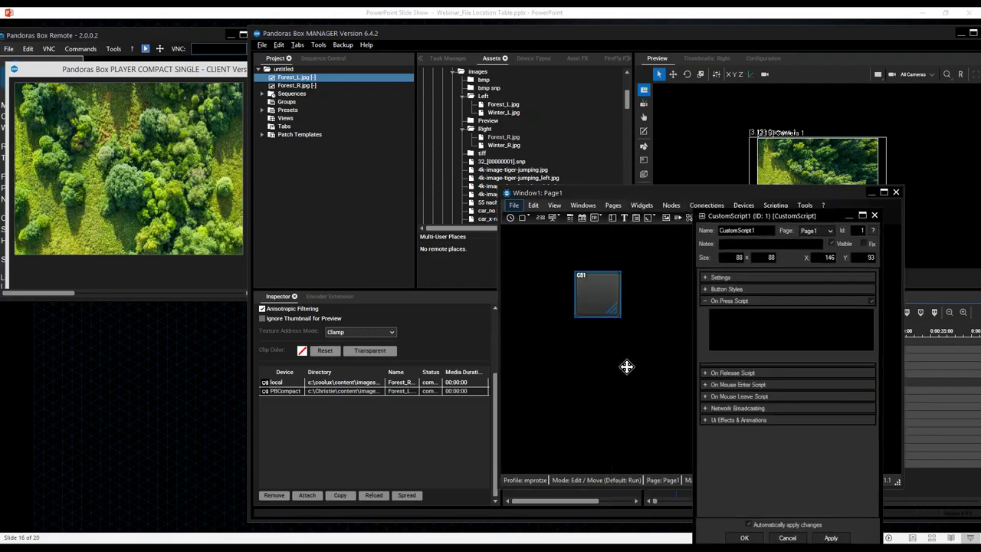
click(752, 331)
text(detahc)
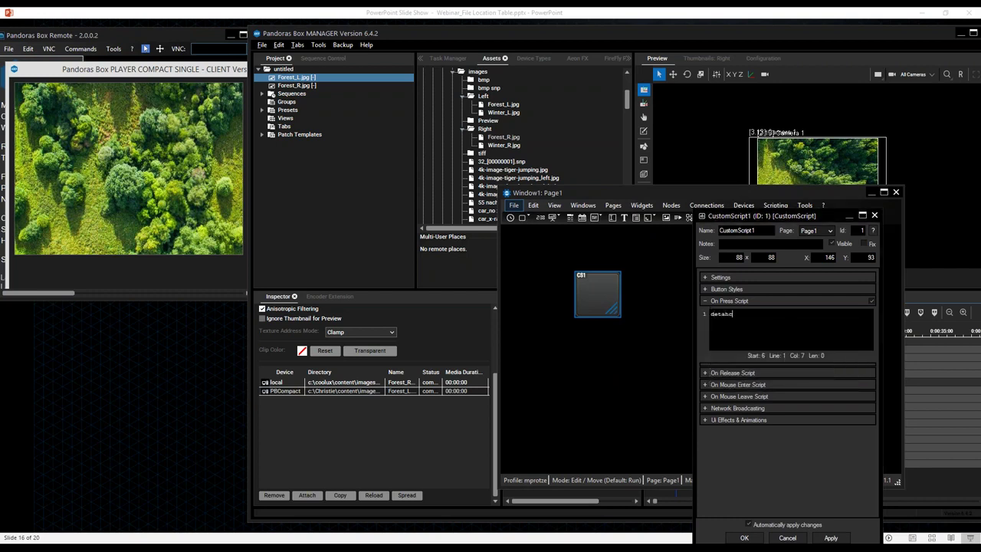